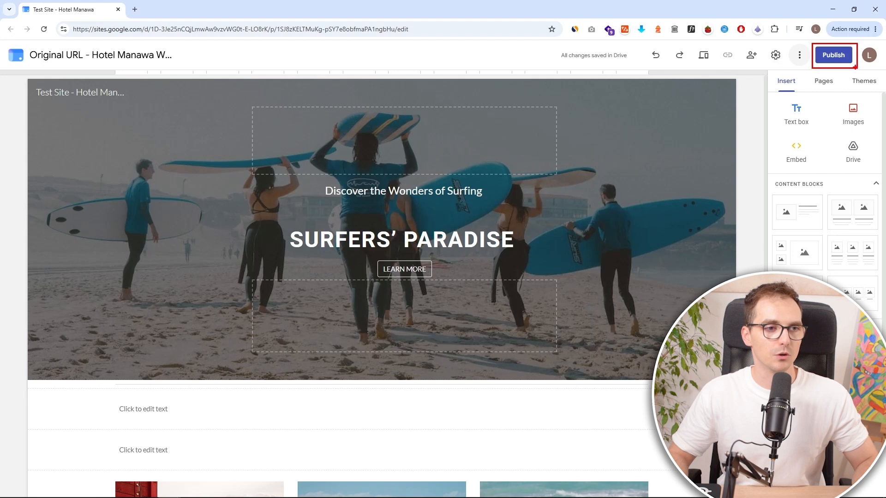
# - Publish the site to the web under the address test-site-hotel-manawa
pyautogui.click(839, 58)
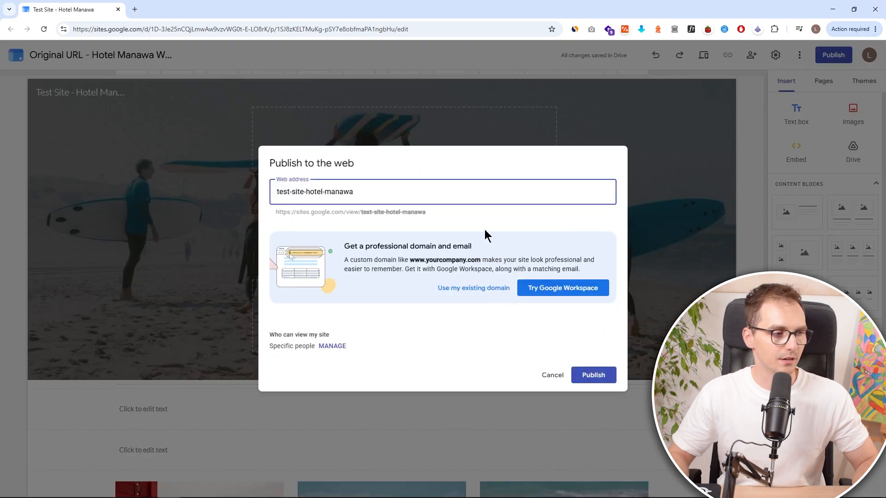
pyautogui.click(594, 377)
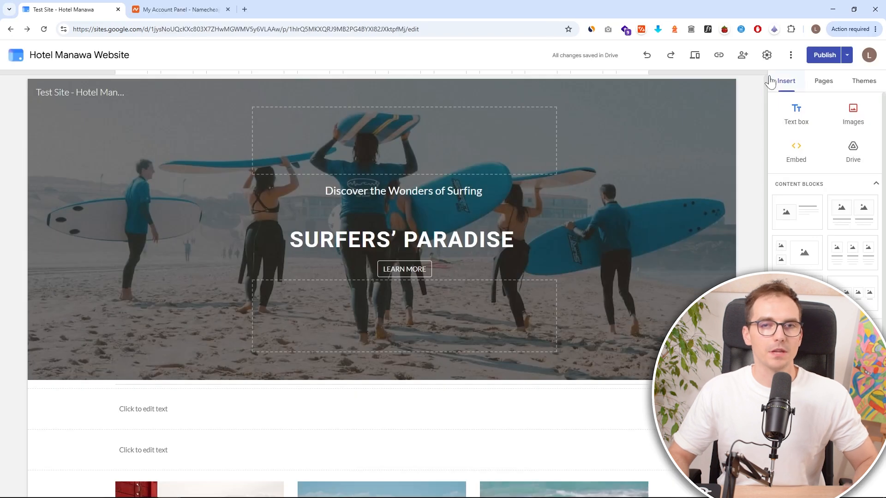
pyautogui.moveTo(755, 44); pyautogui.dragTo(779, 67)
pyautogui.press('Escape')
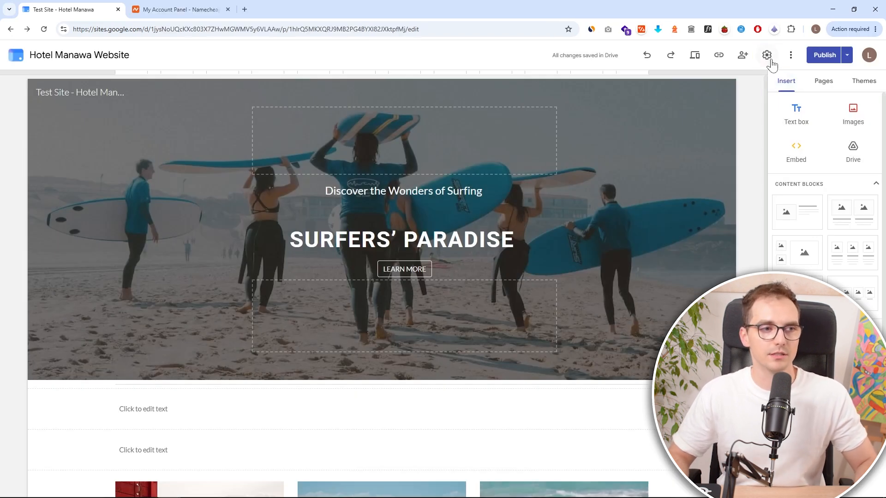
# - Open the site's custom domain settings and start connecting a domain, focusing the domain field
pyautogui.click(768, 57)
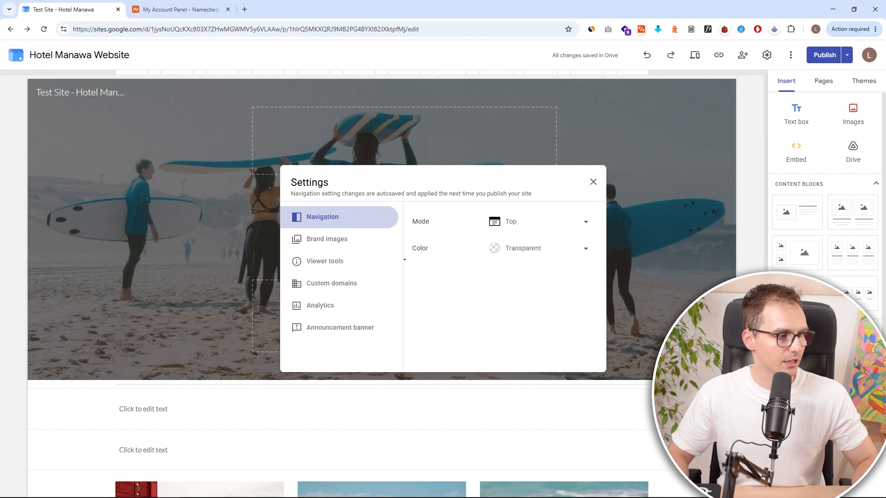
pyautogui.moveTo(281, 271); pyautogui.dragTo(381, 294)
pyautogui.press('Escape')
pyautogui.click(366, 293)
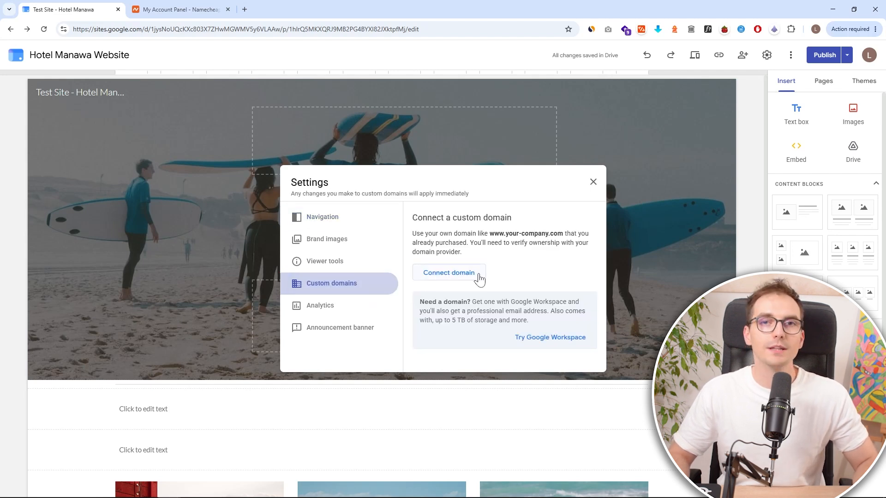
pyautogui.click(478, 274)
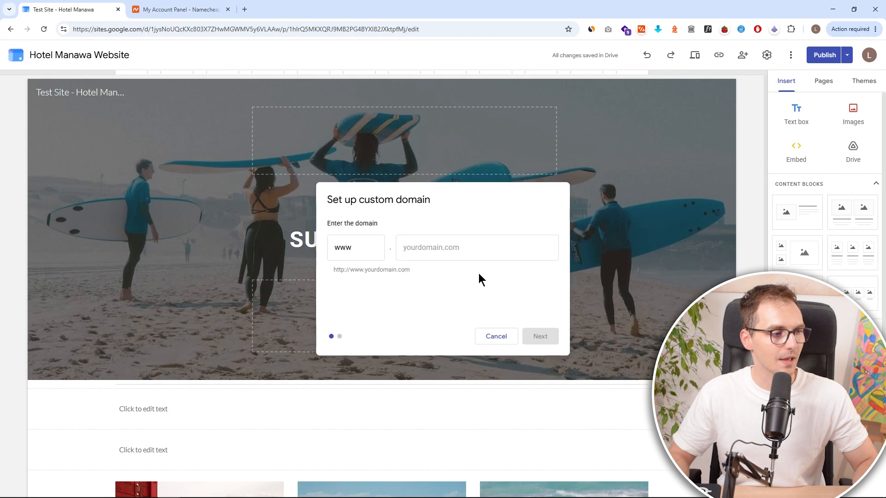
pyautogui.click(443, 244)
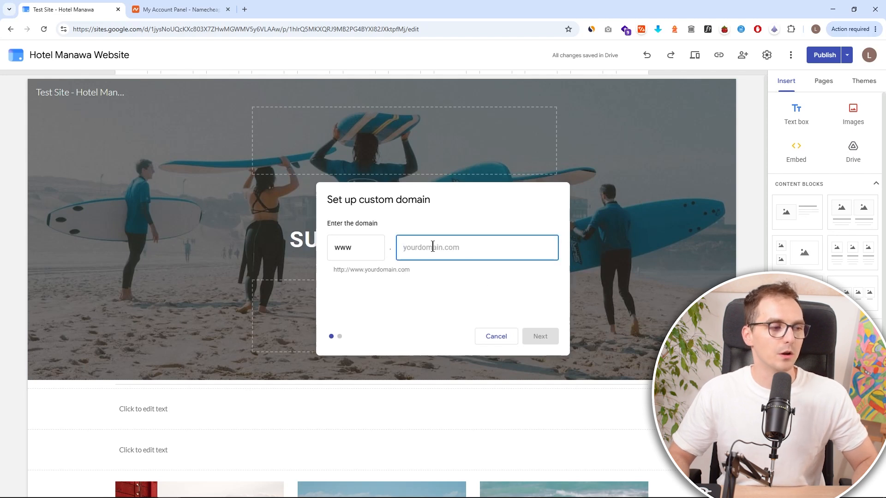
# - Switch to Namecheap and select the domain name lukaknowswebsite.com on the account dashboard to copy it
pyautogui.click(187, 9)
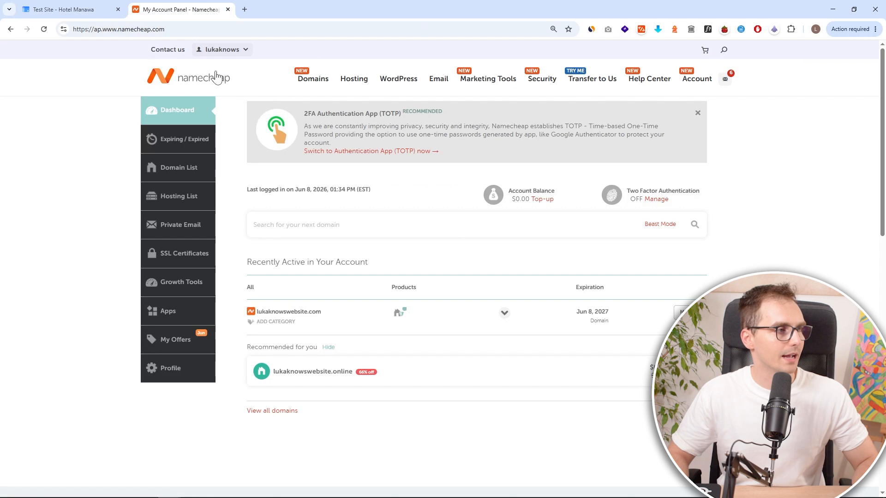
pyautogui.moveTo(327, 317); pyautogui.dragTo(258, 315)
pyautogui.hotkey('ctrl', 'c')
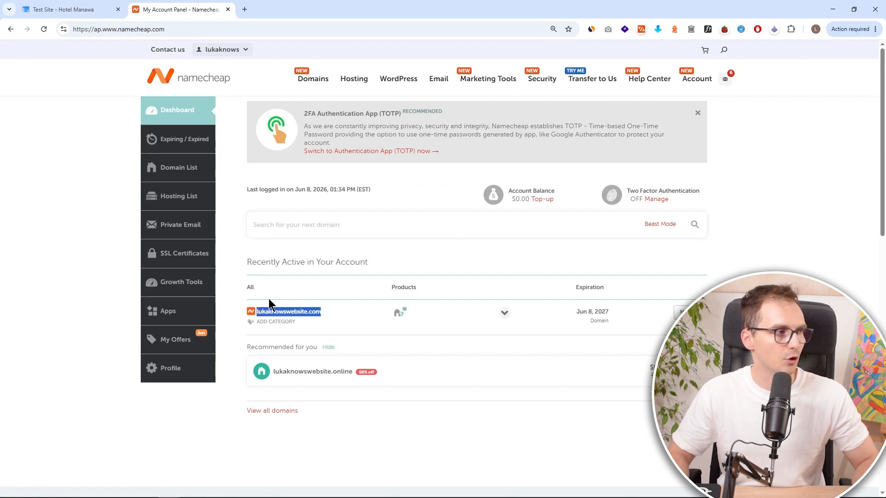
# - Paste lukaknowswebsite.com as the custom domain after the www prefix
pyautogui.click(69, 9)
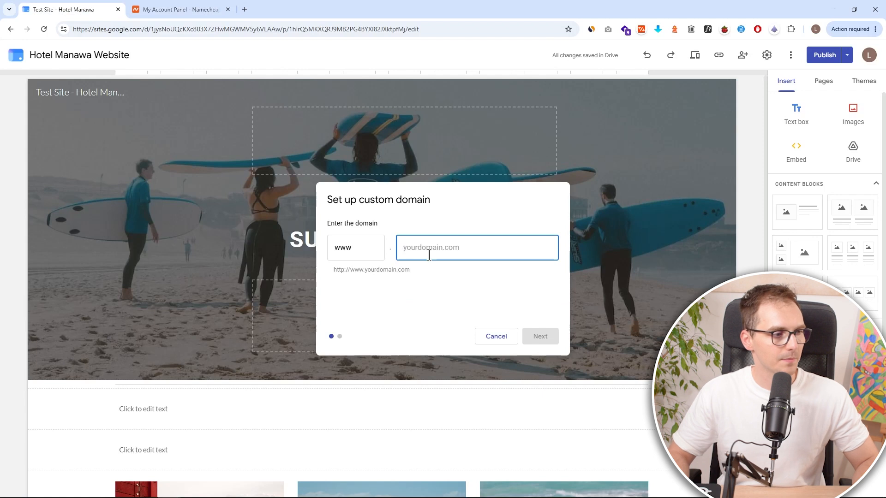
pyautogui.hotkey('ctrl', 'v')
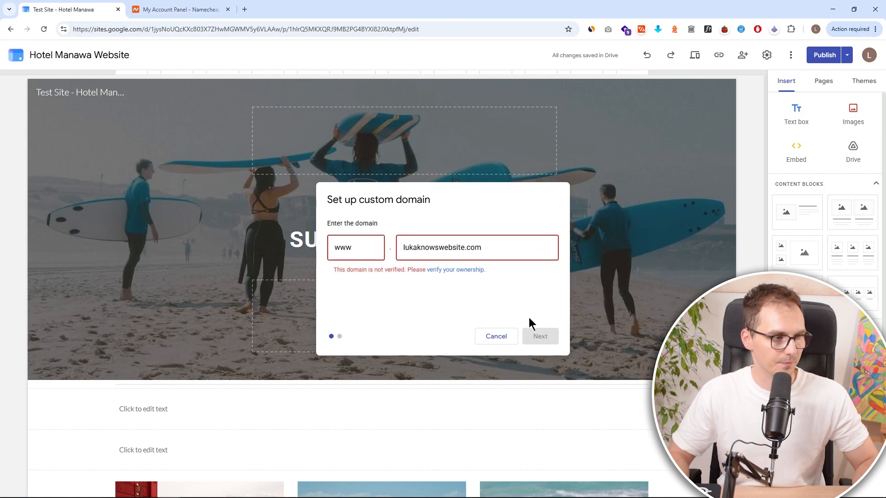
pyautogui.moveTo(325, 262); pyautogui.dragTo(492, 279)
pyautogui.moveTo(461, 318); pyautogui.dragTo(460, 318)
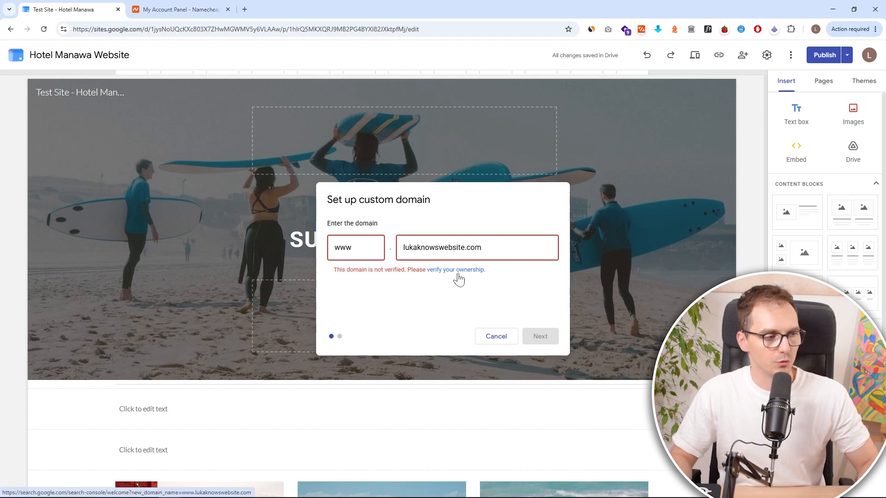
pyautogui.click(459, 272)
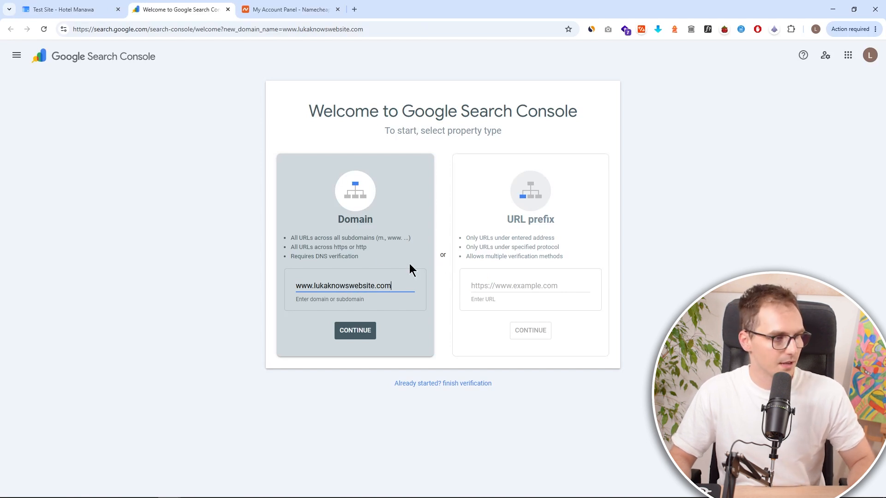
pyautogui.moveTo(279, 148); pyautogui.dragTo(437, 364)
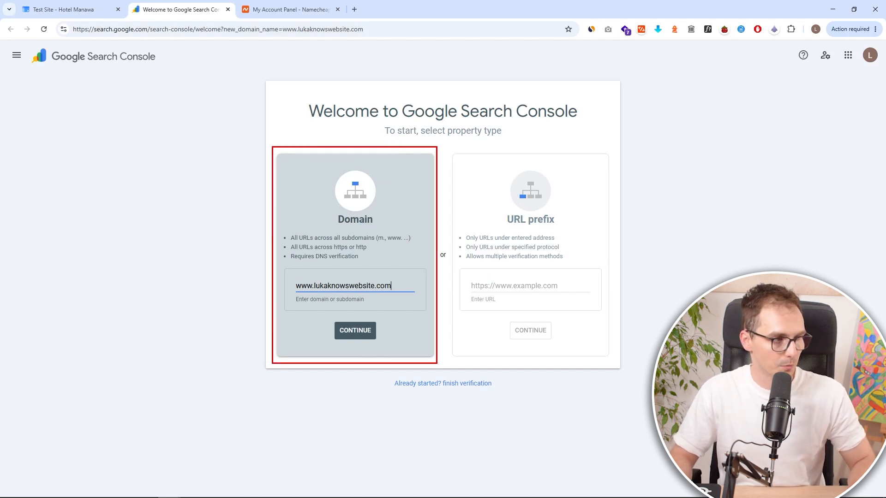
pyautogui.press('Escape')
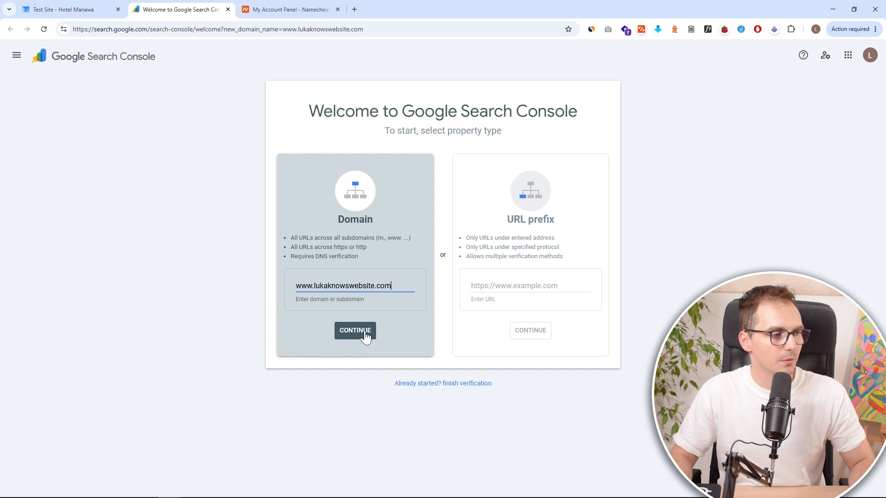
pyautogui.click(364, 331)
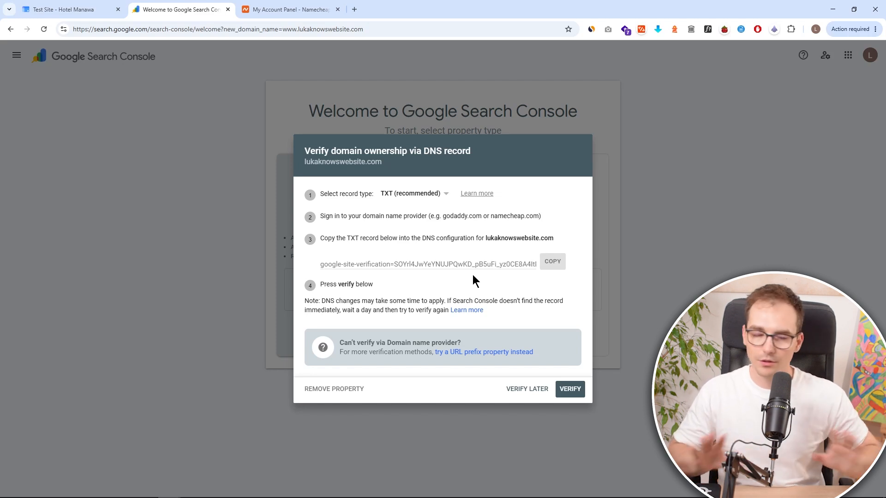
# - Copy the google-site-verification TXT record from the DNS verification dialog
pyautogui.click(556, 268)
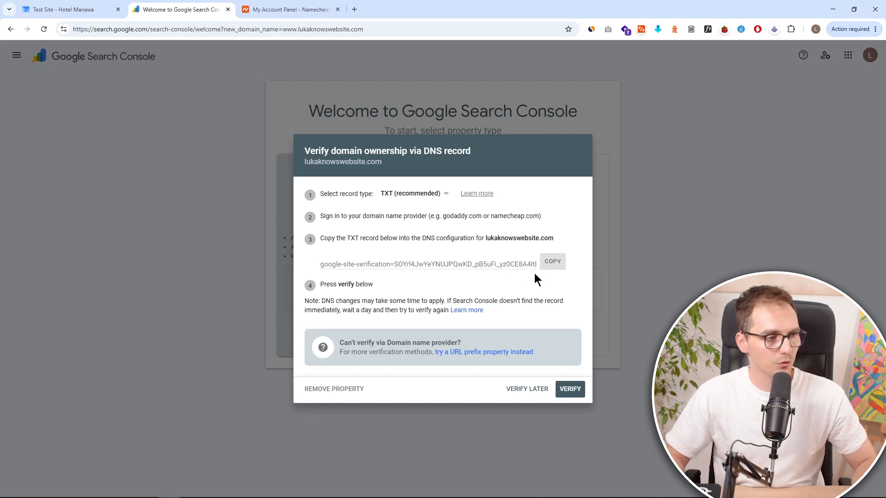
pyautogui.click(552, 267)
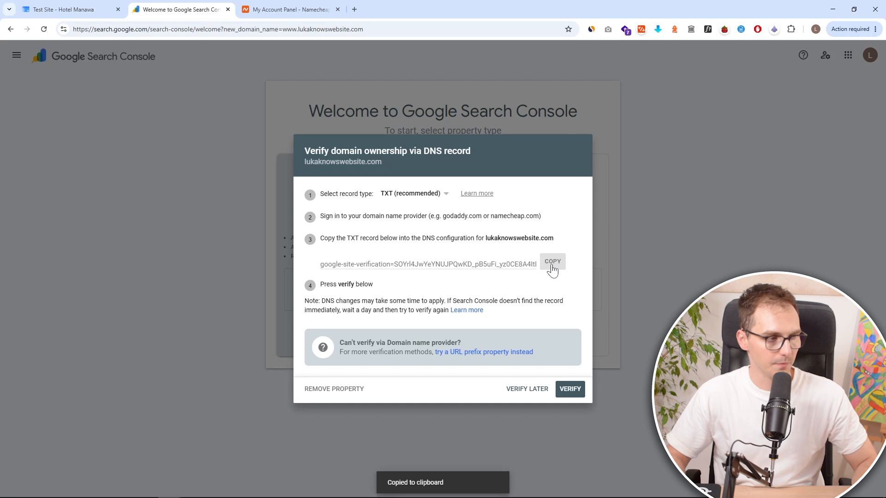
# - Switch to Namecheap and open the management page of lukaknowswebsite.com from the domain list
pyautogui.click(290, 12)
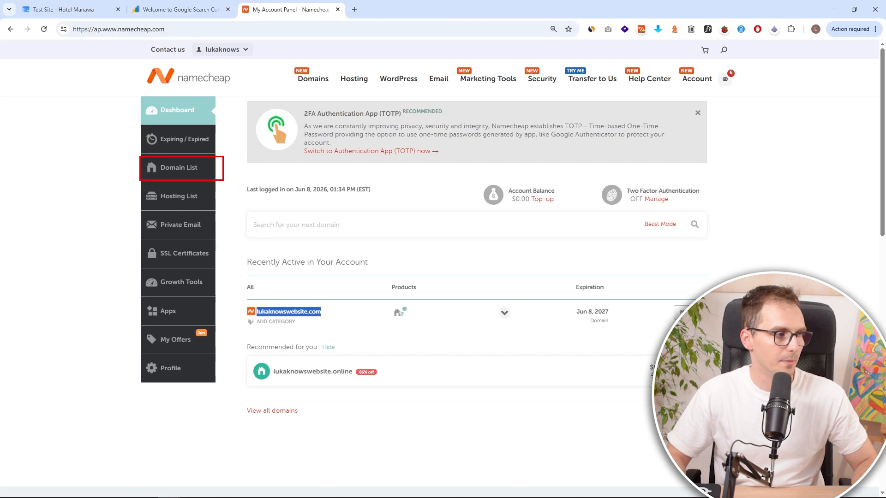
pyautogui.click(201, 175)
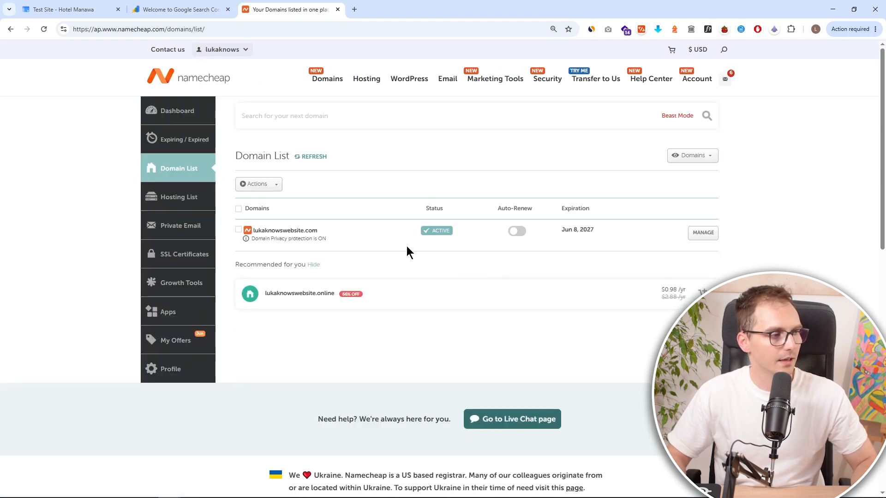
pyautogui.moveTo(240, 222); pyautogui.dragTo(331, 237)
pyautogui.moveTo(679, 223); pyautogui.dragTo(722, 248)
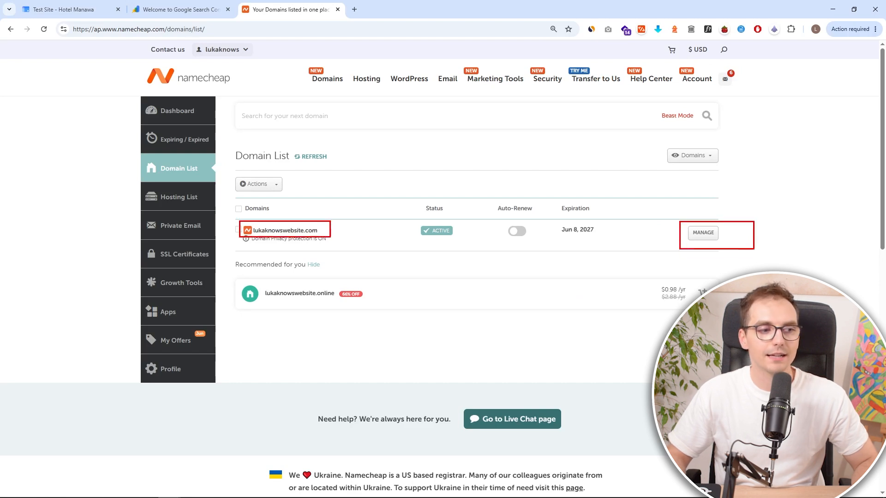
pyautogui.press('Escape')
pyautogui.click(711, 236)
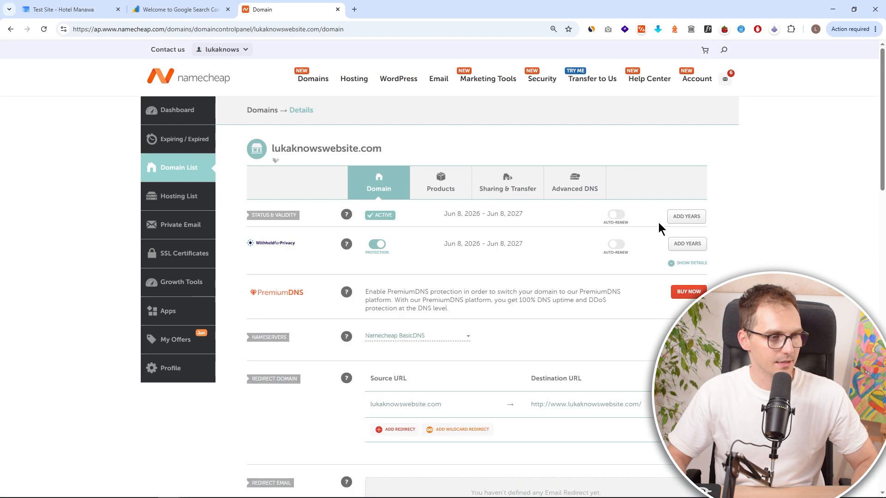
# - Open the domain's Advanced DNS settings
pyautogui.moveTo(542, 161); pyautogui.dragTo(610, 207)
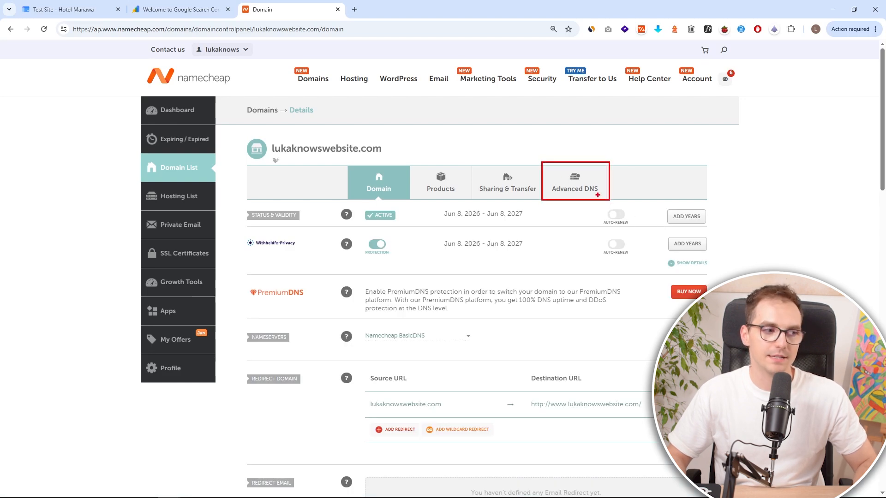
pyautogui.press('Escape')
pyautogui.click(592, 196)
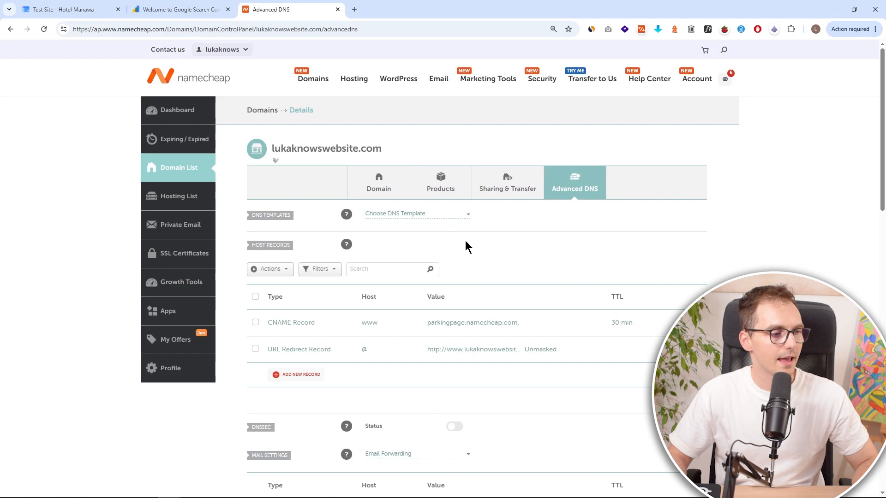
# - Delete the existing CNAME Record and URL Redirect Record from the host records
pyautogui.scroll(-1, 477, 245)
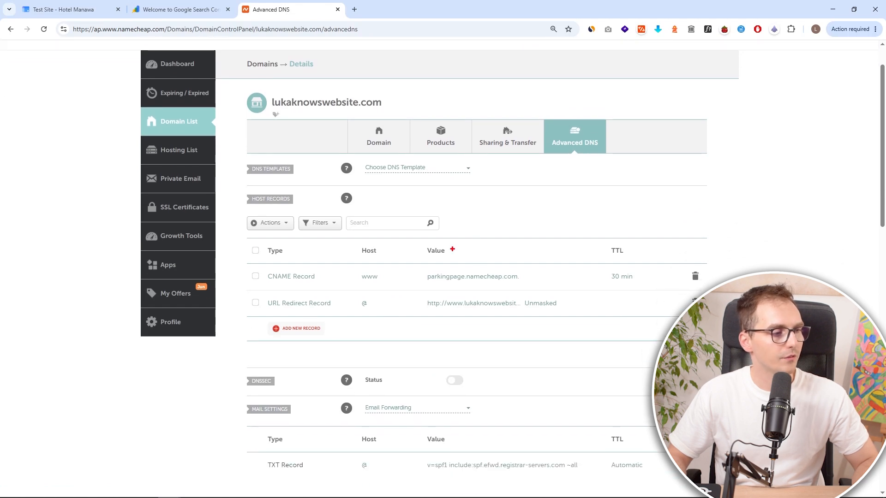
pyautogui.moveTo(242, 235); pyautogui.dragTo(718, 320)
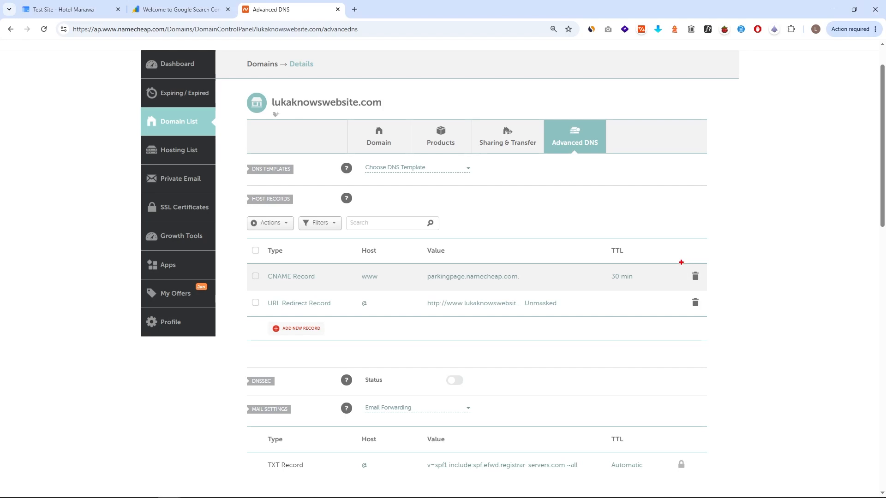
pyautogui.click(694, 276)
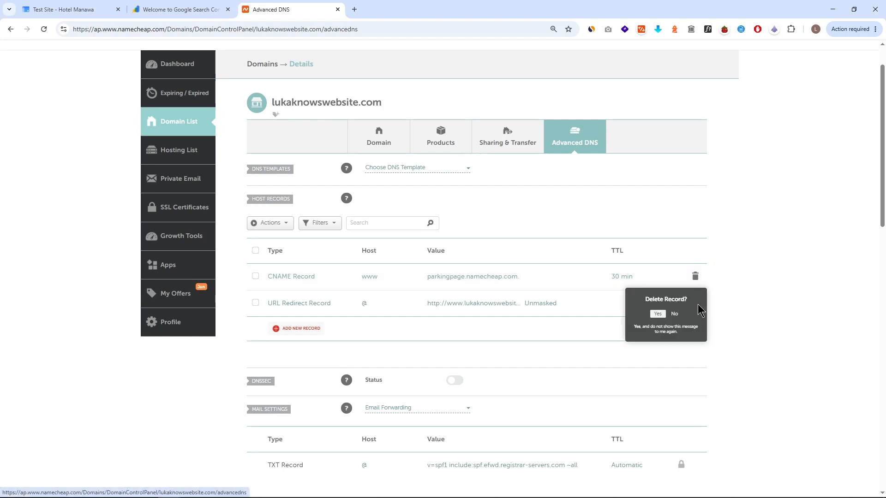
pyautogui.click(659, 314)
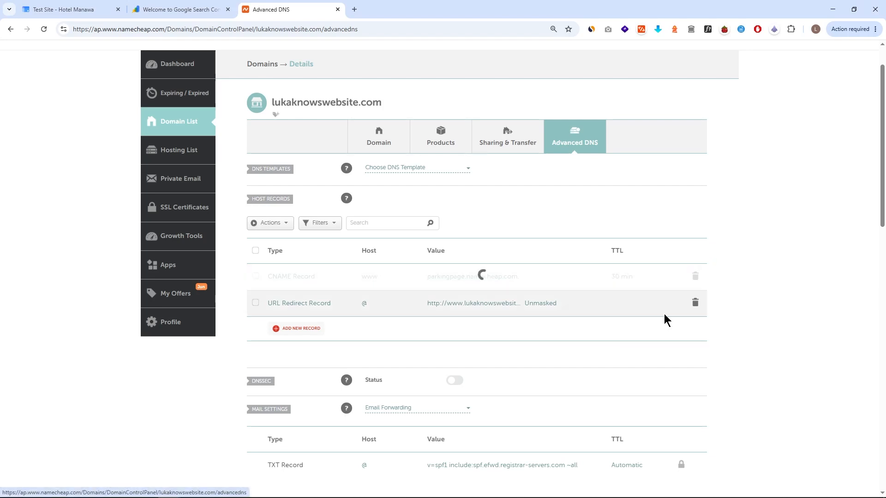
pyautogui.click(695, 277)
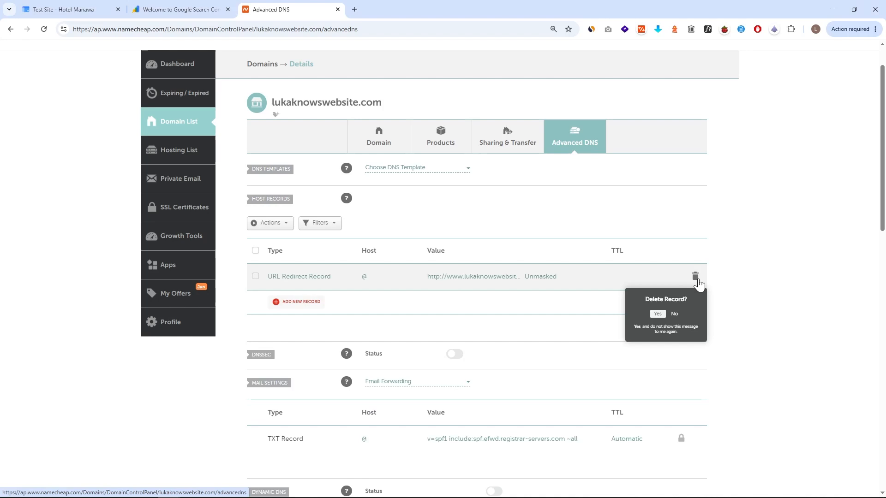
pyautogui.click(658, 314)
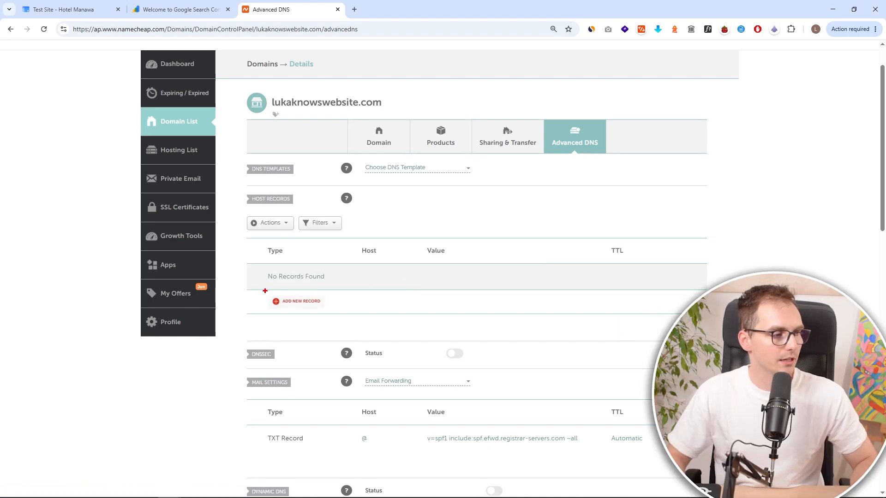
# - Add a new host record of type TXT Record, matching the record type recommended for verification
pyautogui.click(305, 302)
pyautogui.scroll(-3, 314, 305)
pyautogui.scroll(-2, 323, 180)
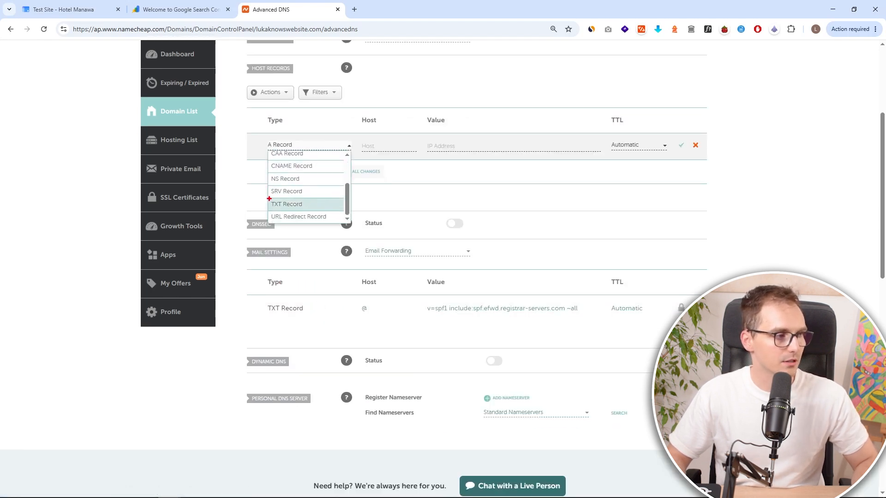
pyautogui.click(330, 208)
pyautogui.click(178, 9)
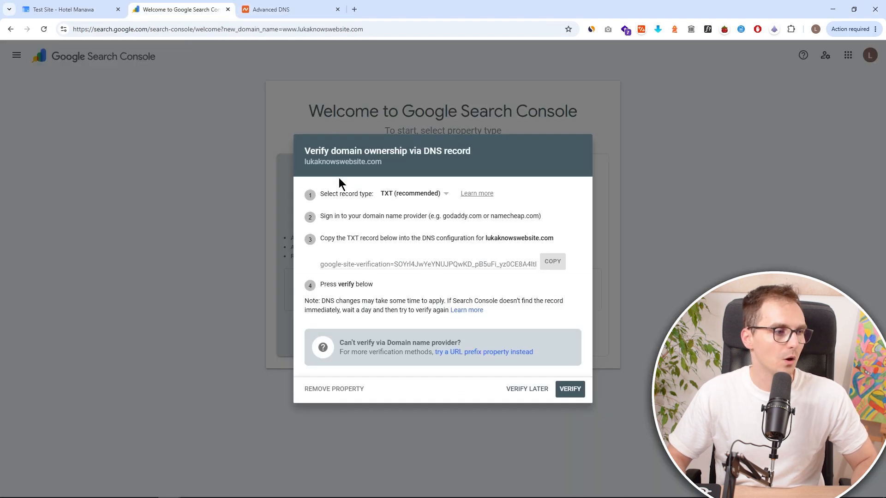
pyautogui.moveTo(371, 183); pyautogui.dragTo(452, 203)
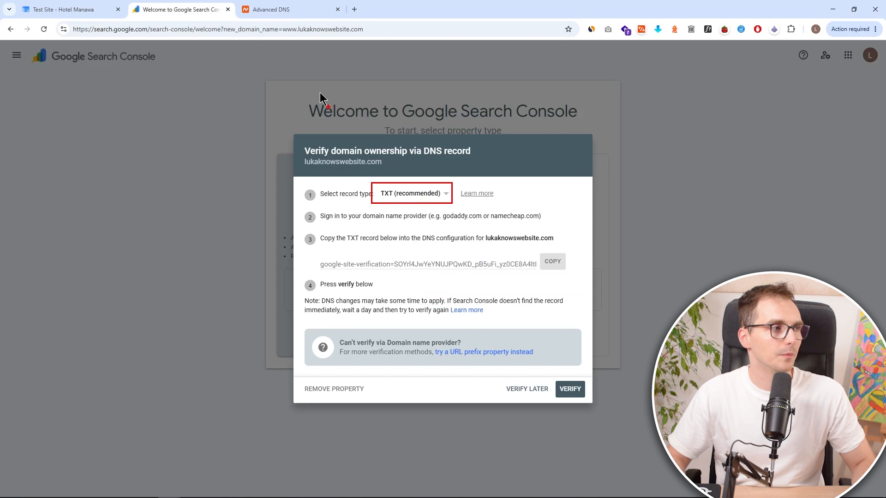
pyautogui.press('Escape')
pyautogui.click(302, 10)
# - Fill the new TXT record with host @ and the copied google-site-verification value, then save the record
pyautogui.click(384, 146)
pyautogui.write('@')
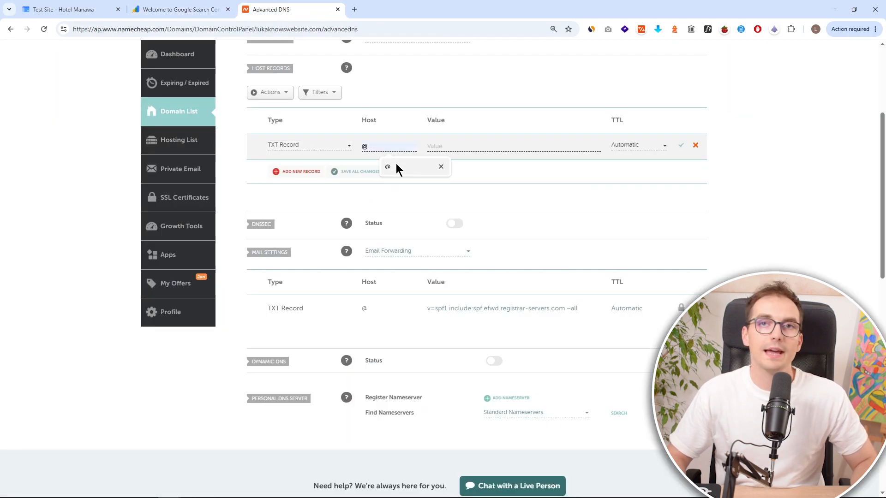
pyautogui.click(442, 147)
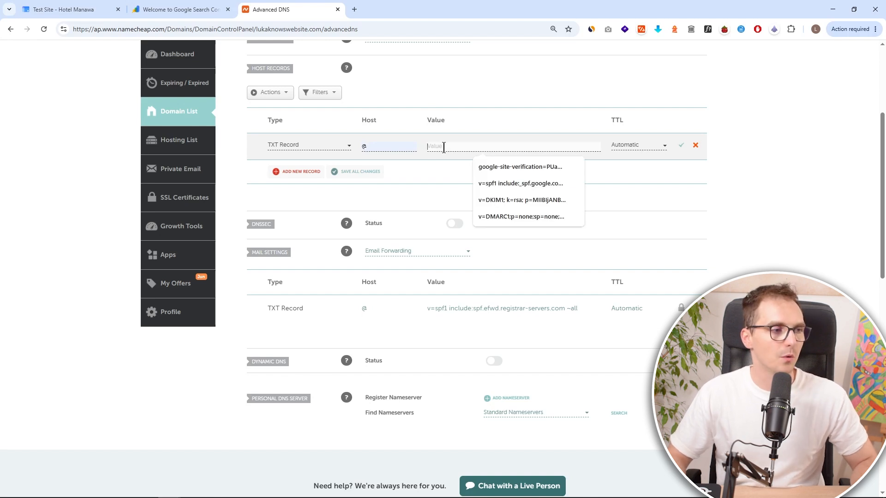
pyautogui.hotkey('ctrl', 'v')
pyautogui.click(200, 12)
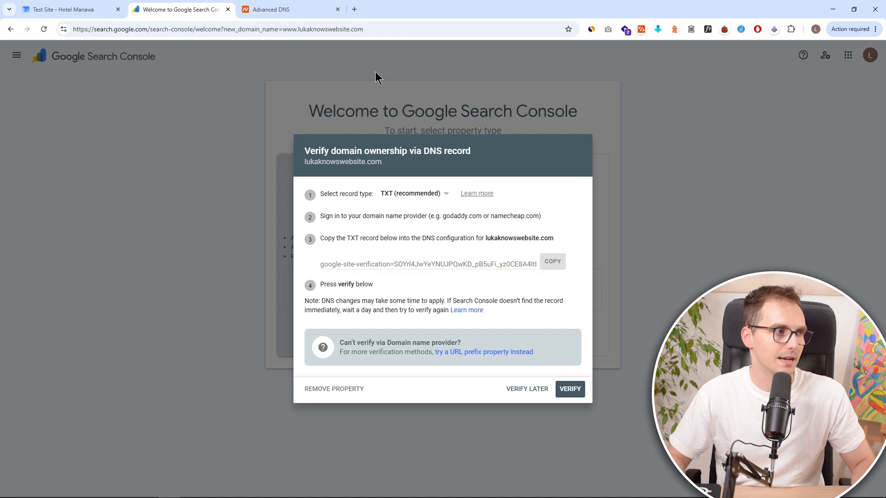
pyautogui.click(312, 13)
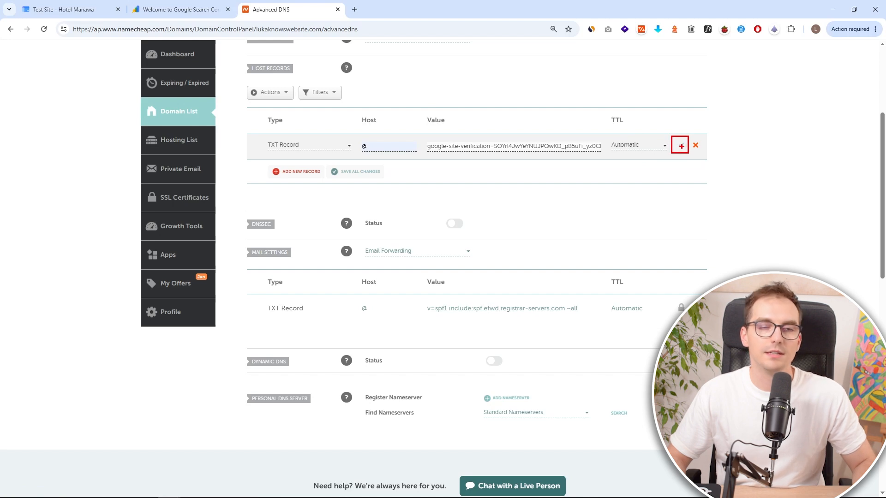
pyautogui.click(680, 146)
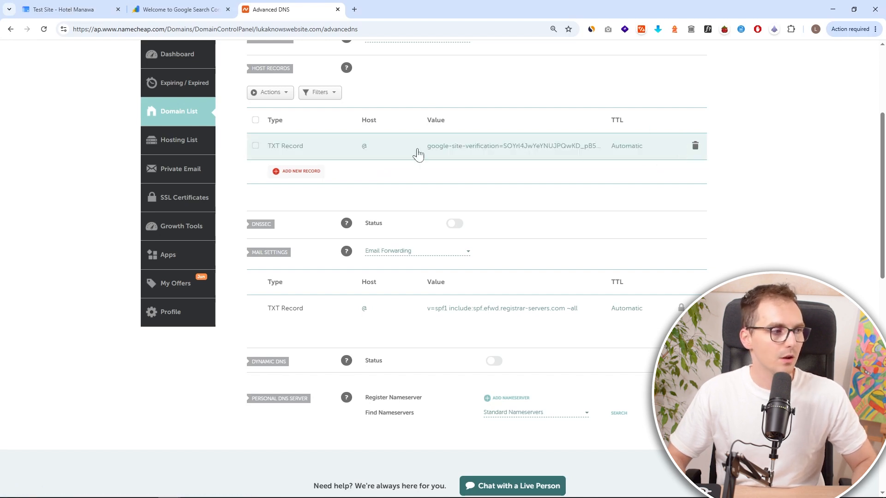
# - Verify domain ownership in Search Console, dismissing the first failed attempt and verifying again
pyautogui.click(179, 7)
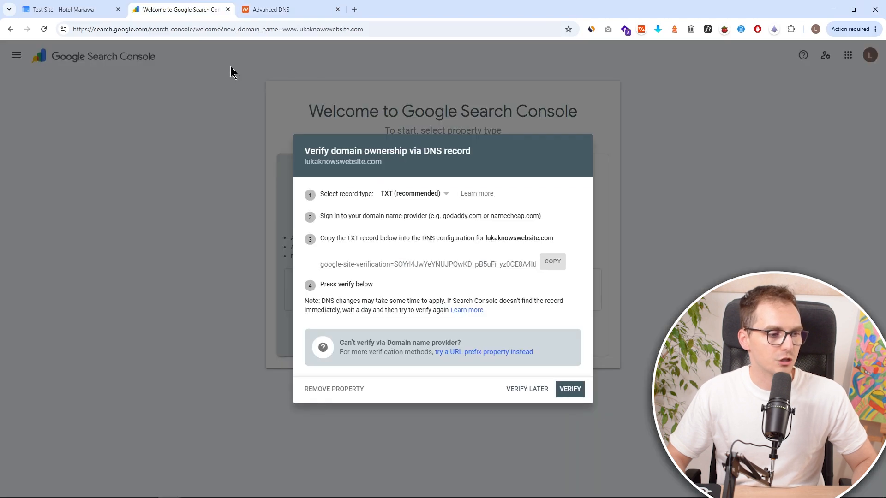
pyautogui.click(571, 389)
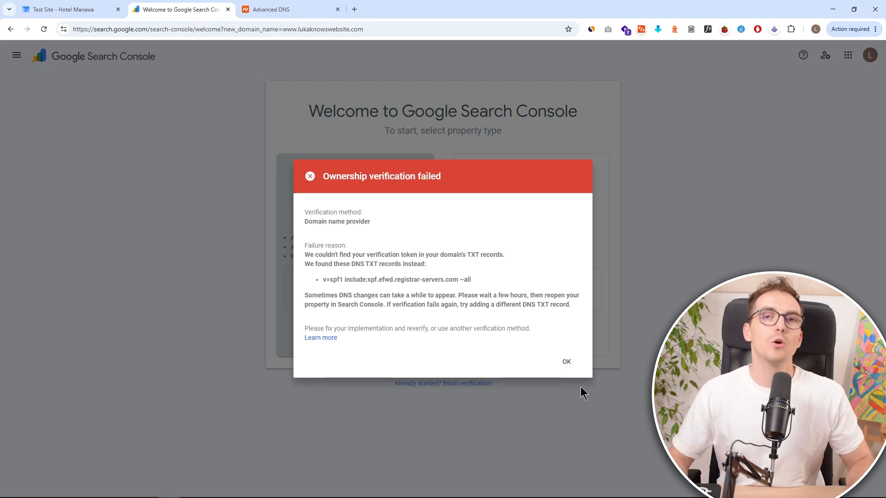
pyautogui.click(567, 362)
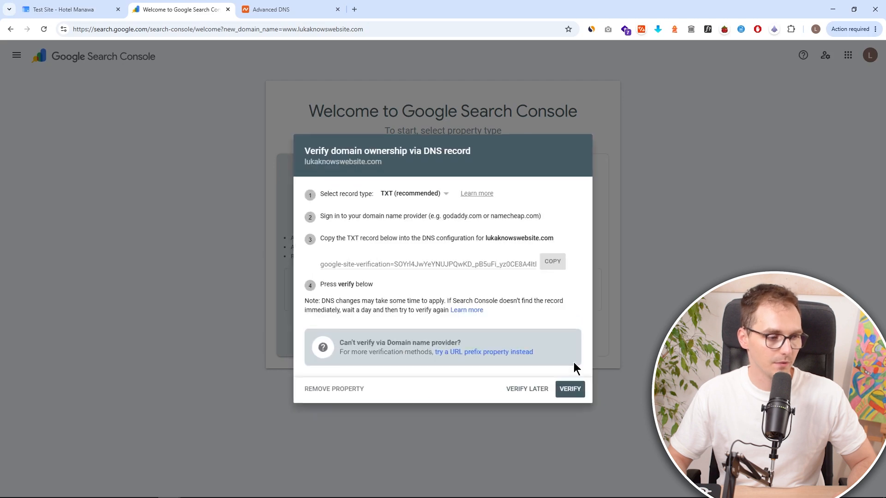
pyautogui.click(566, 392)
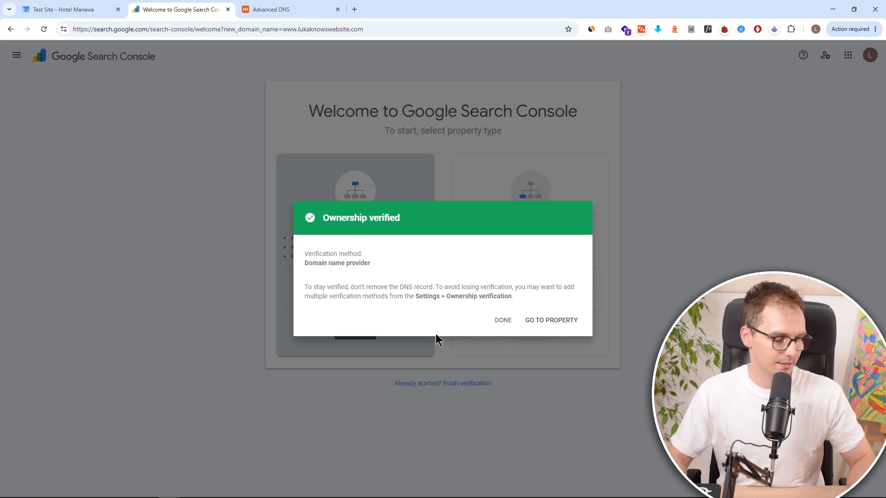
# - Close the Search Console tab and dismiss the earlier custom domain dialog in the site editor
pyautogui.moveTo(302, 206); pyautogui.dragTo(433, 240)
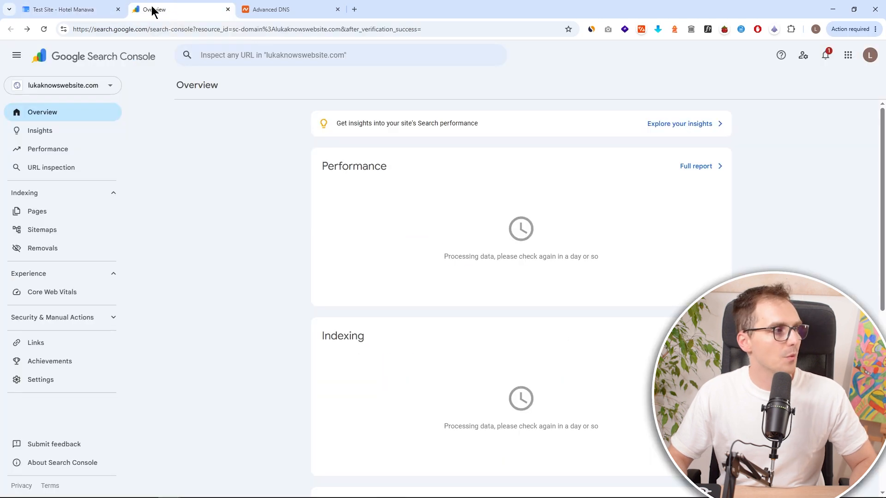
pyautogui.middleClick(154, 9)
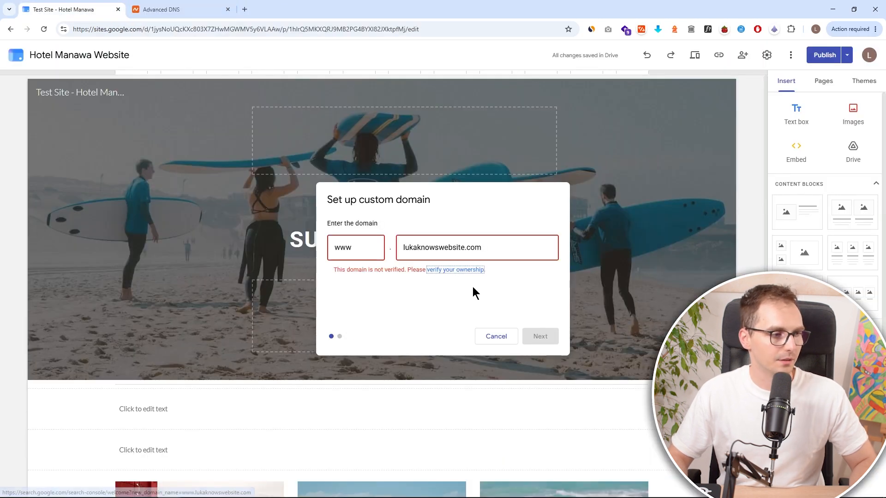
pyautogui.click(593, 182)
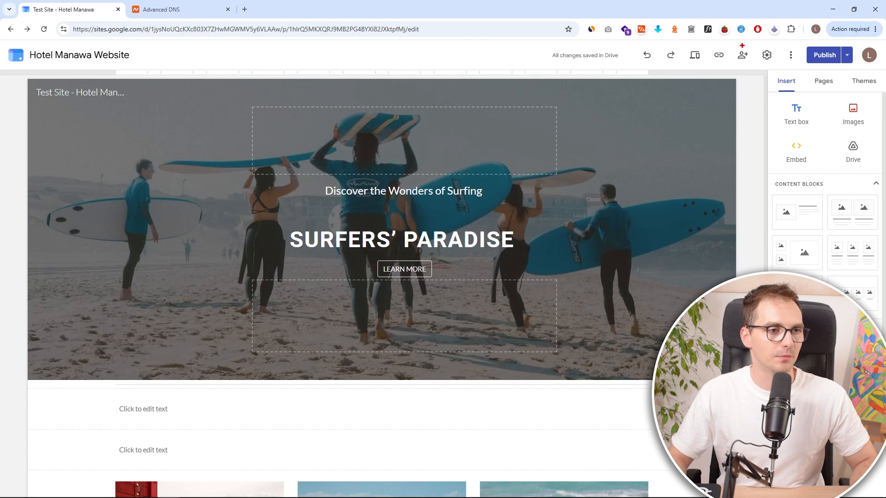
pyautogui.click(767, 55)
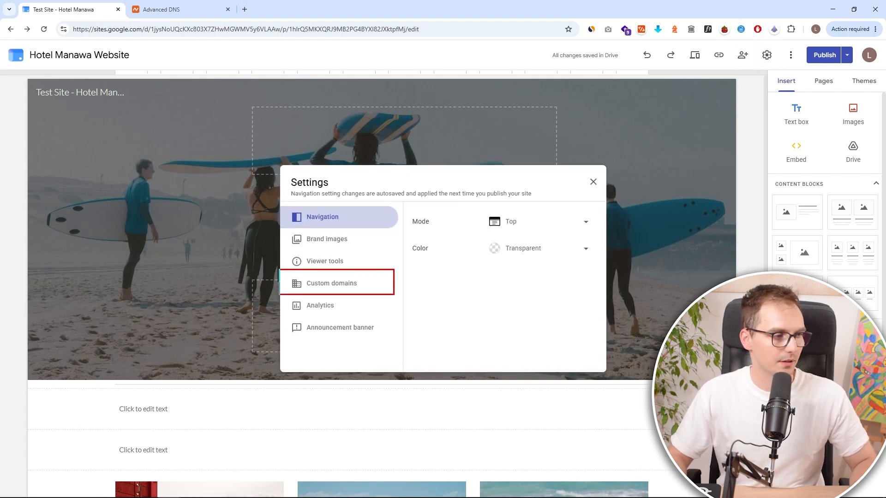
pyautogui.click(348, 290)
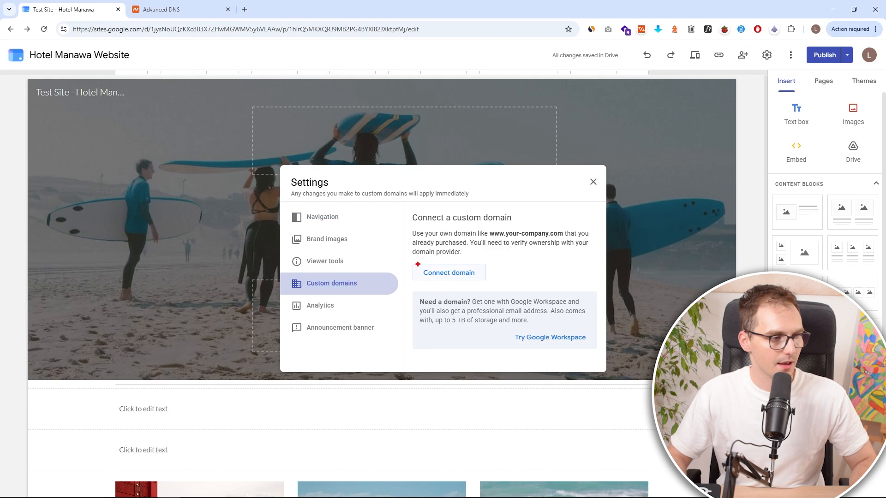
pyautogui.click(470, 276)
pyautogui.click(452, 248)
pyautogui.write('lukaknowswebsite.com')
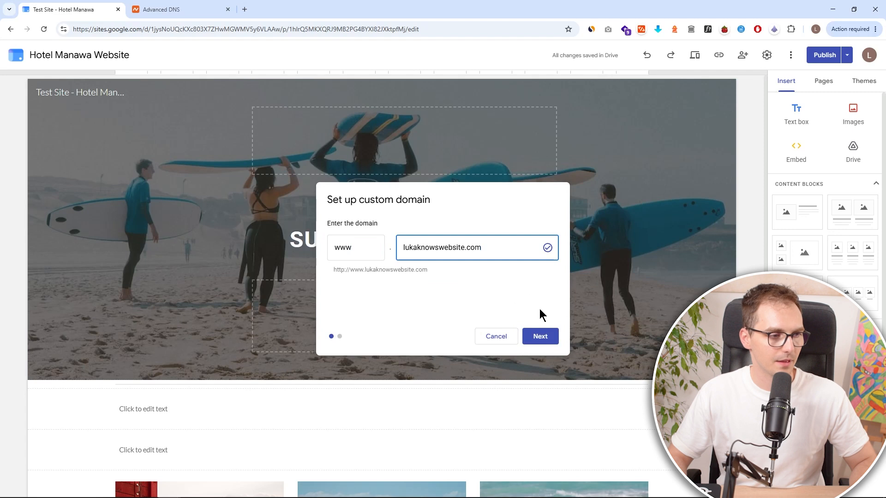
pyautogui.click(540, 336)
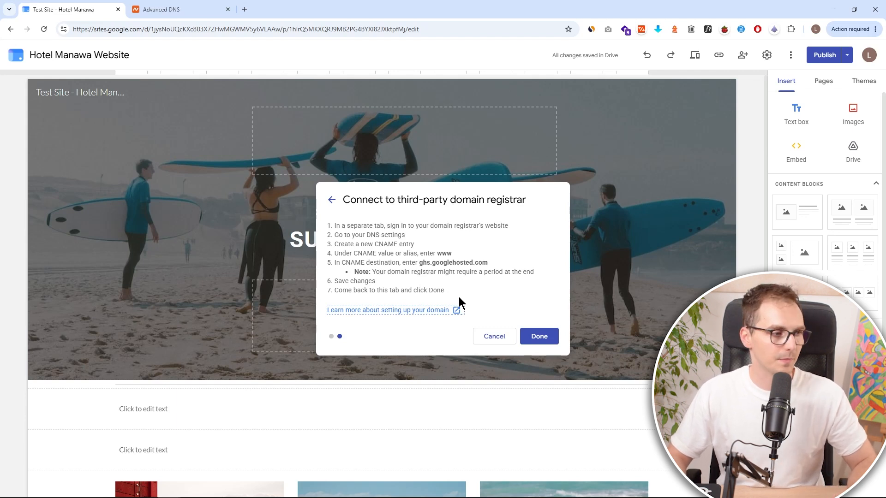
pyautogui.click(220, 6)
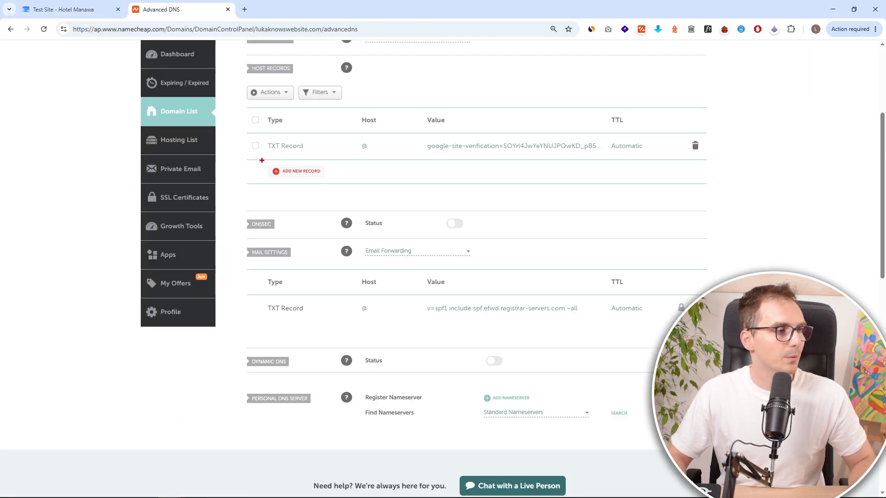
pyautogui.click(307, 175)
pyautogui.scroll(-3, 306, 199)
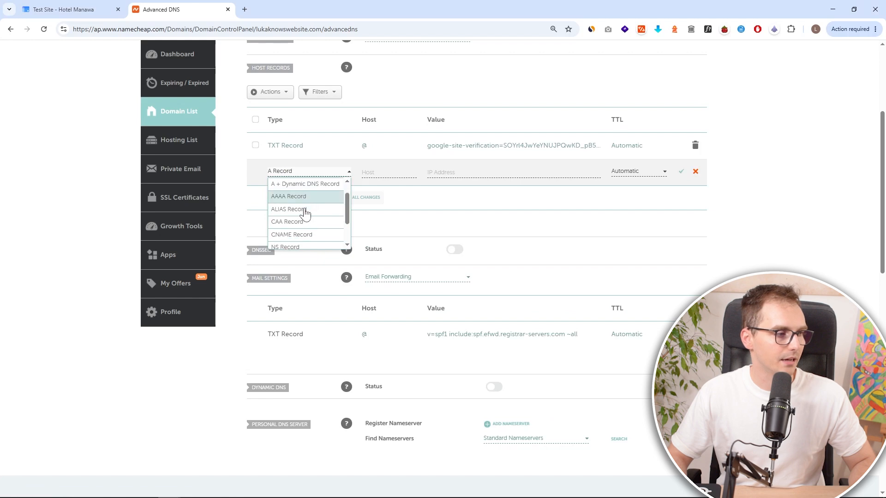
pyautogui.scroll(4, 316, 221)
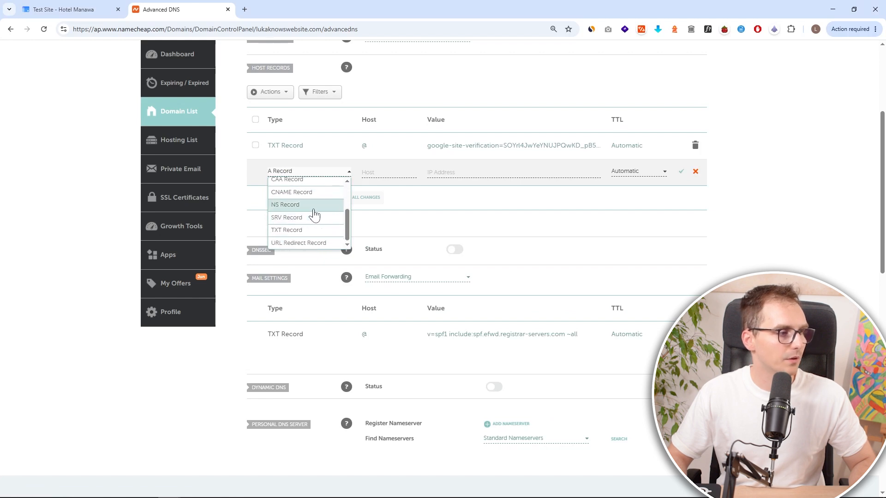
pyautogui.click(88, 8)
pyautogui.moveTo(375, 245); pyautogui.dragTo(400, 245)
pyautogui.click(192, 7)
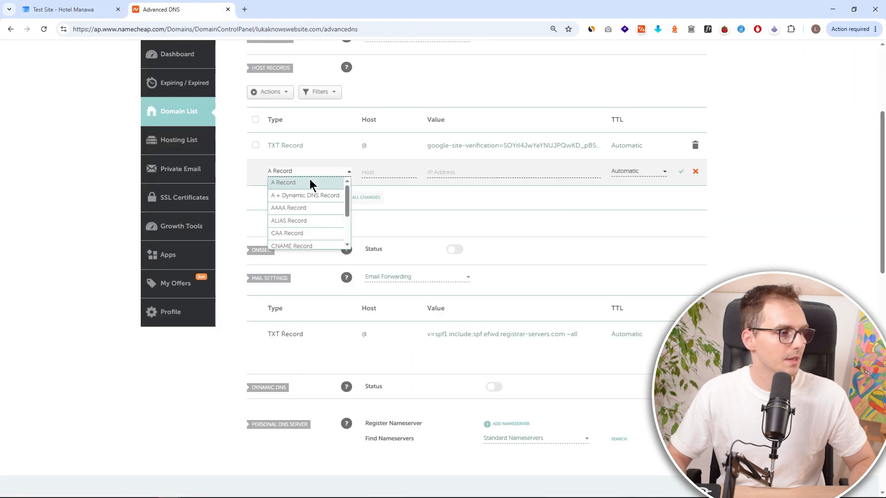
pyautogui.scroll(-2, 321, 228)
pyautogui.click(322, 205)
pyautogui.click(383, 173)
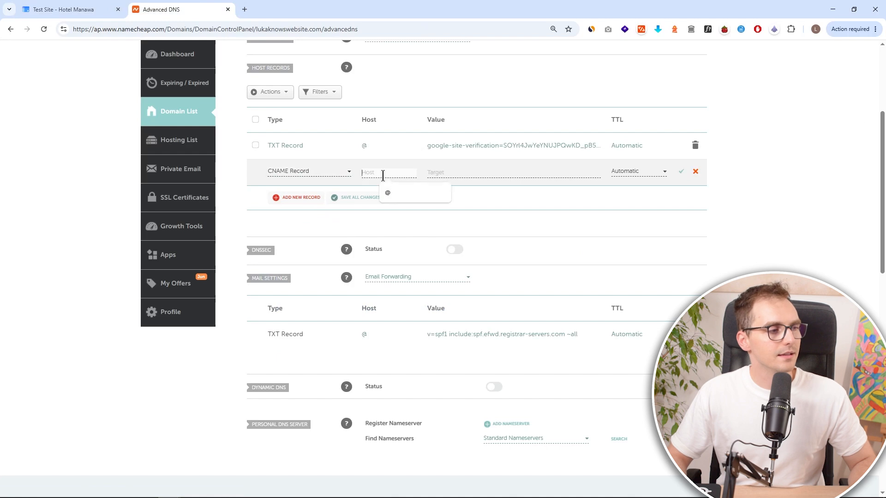
pyautogui.write('www')
# - Copy the CNAME destination ghs.googlehosted.com from the Google Sites registrar instructions
pyautogui.click(93, 10)
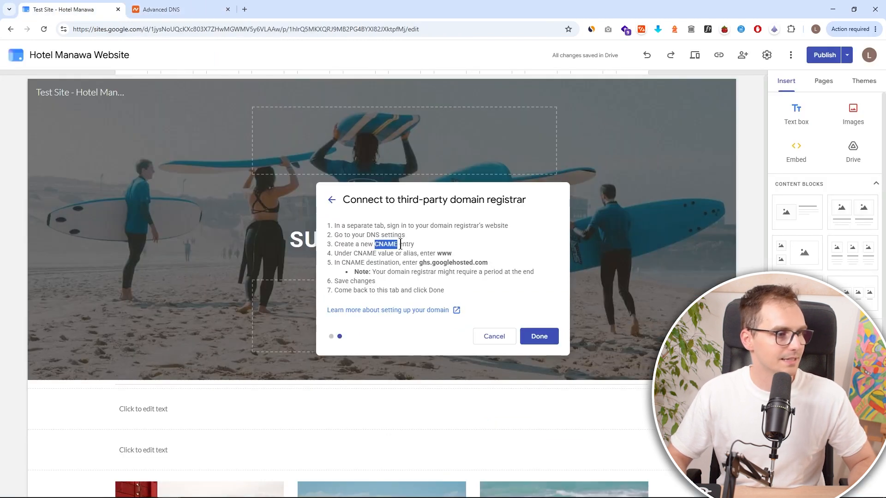
pyautogui.doubleClick(446, 254)
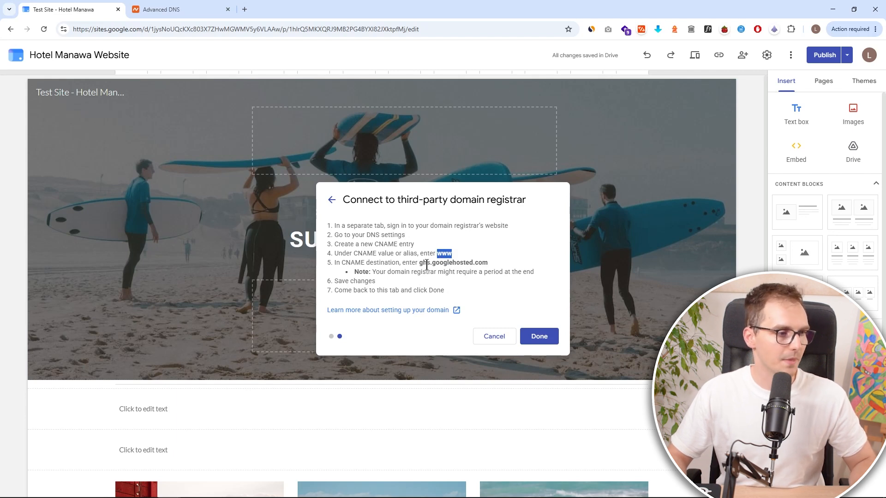
pyautogui.moveTo(419, 263); pyautogui.dragTo(489, 261)
pyautogui.hotkey('ctrl', 'c')
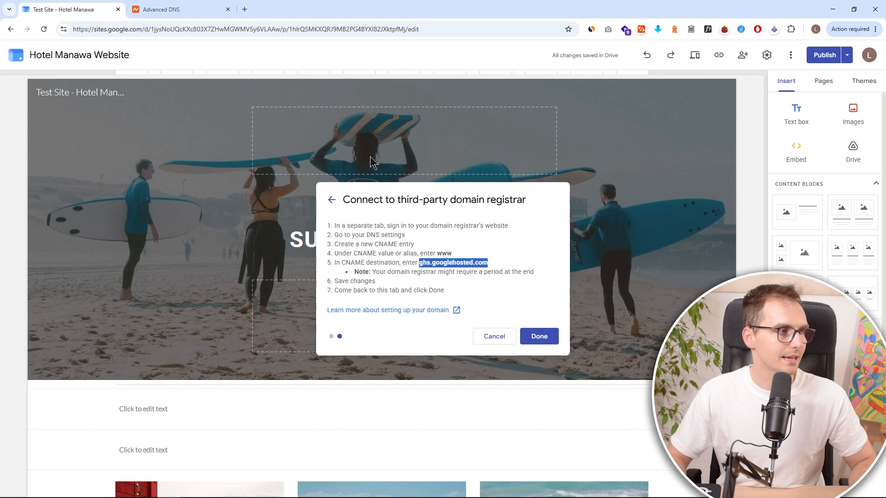
# - Paste ghs.googlehosted.com as the CNAME record's target and save the record
pyautogui.click(199, 10)
pyautogui.click(458, 175)
pyautogui.hotkey('ctrl', 'v')
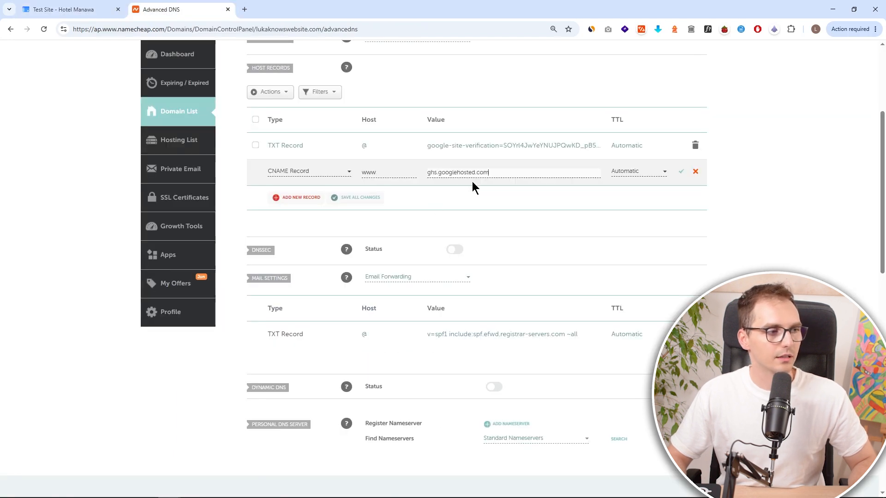
pyautogui.click(626, 173)
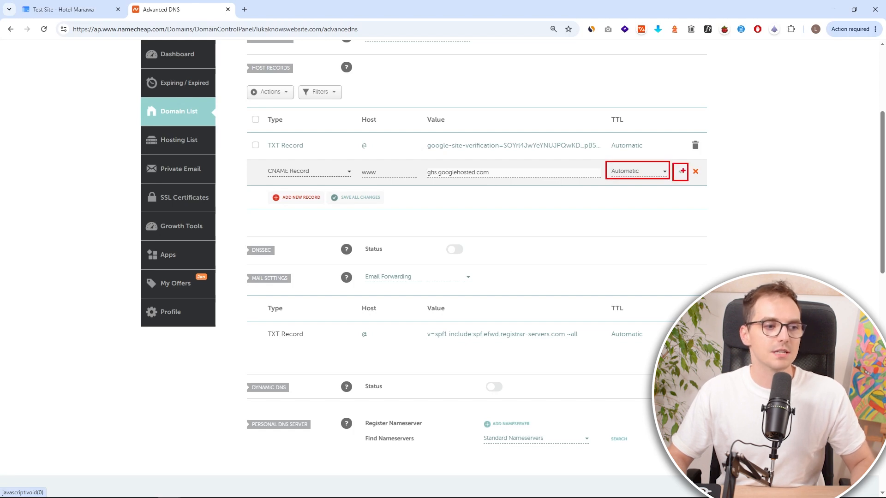
pyautogui.click(681, 172)
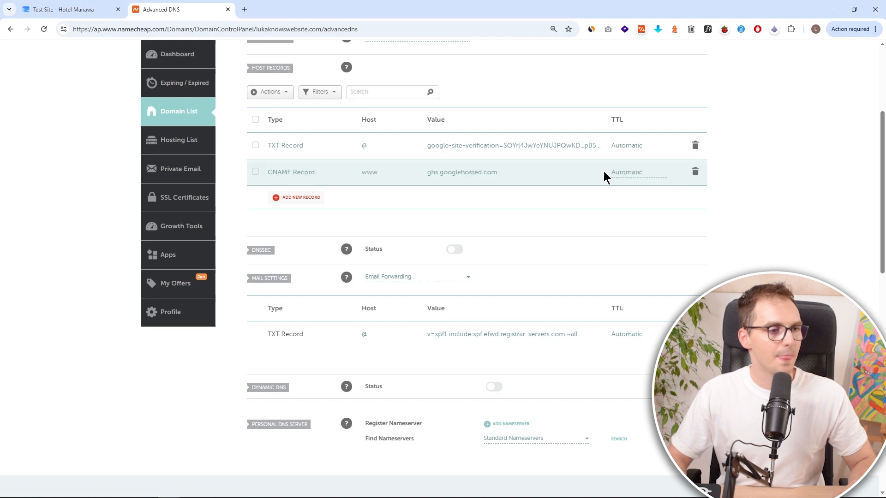
# - Finish the custom domain connection in Google Sites and close the Settings dialog
pyautogui.click(101, 9)
pyautogui.click(524, 315)
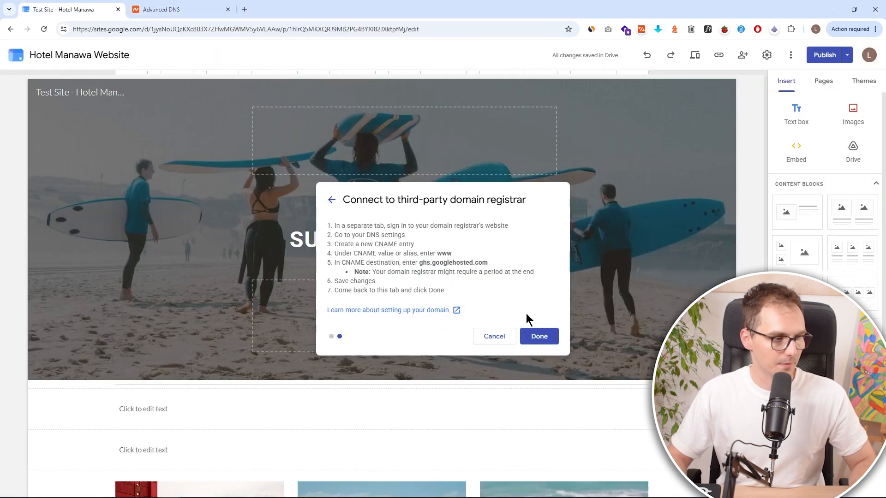
pyautogui.click(548, 342)
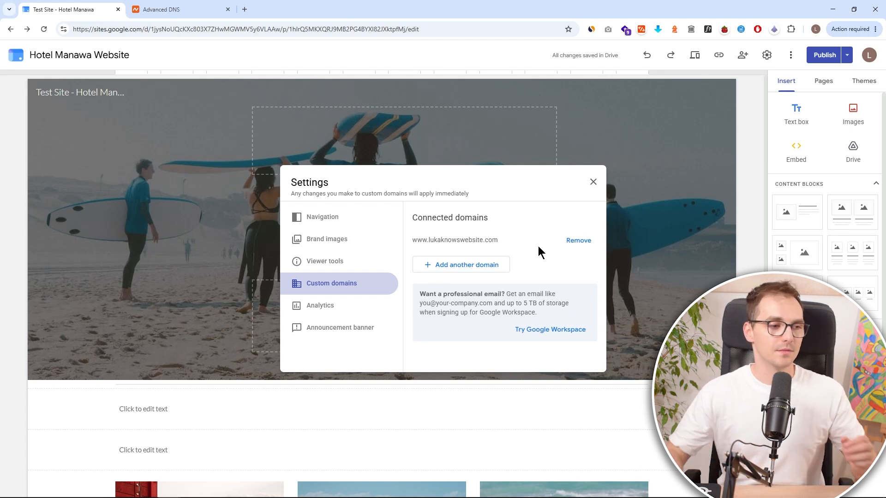
pyautogui.click(594, 182)
# - Try to open the published site link in an incognito window
pyautogui.click(718, 55)
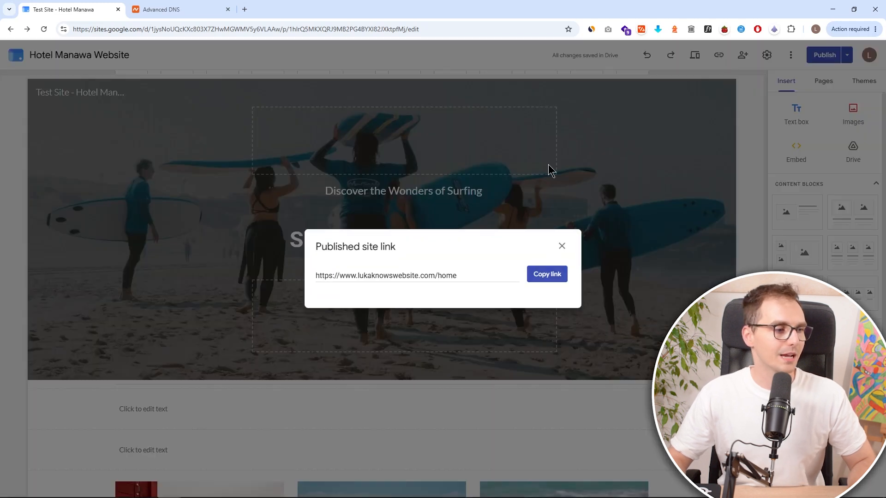
pyautogui.moveTo(479, 275); pyautogui.dragTo(313, 275)
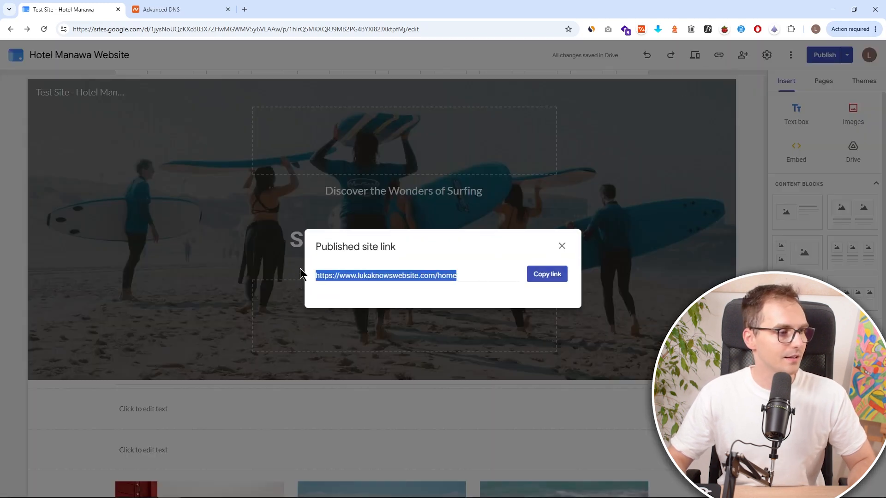
pyautogui.click(326, 63)
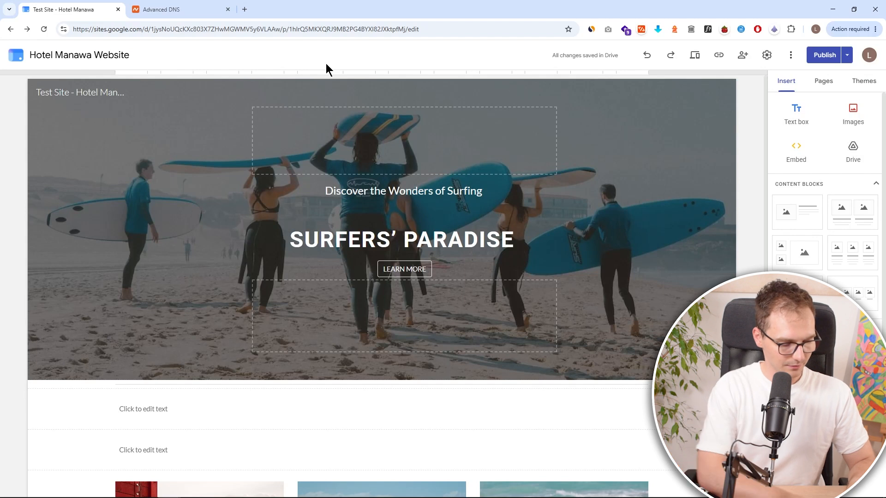
pyautogui.hotkey('ctrl', 'shift', 'n')
pyautogui.write('https://www.lukaknowswebsite.com/home')
pyautogui.press('Return')
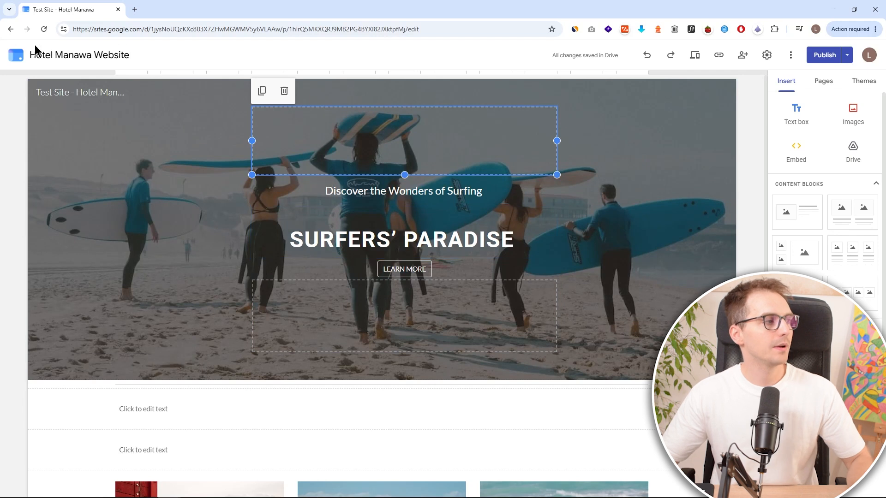
pyautogui.click(11, 29)
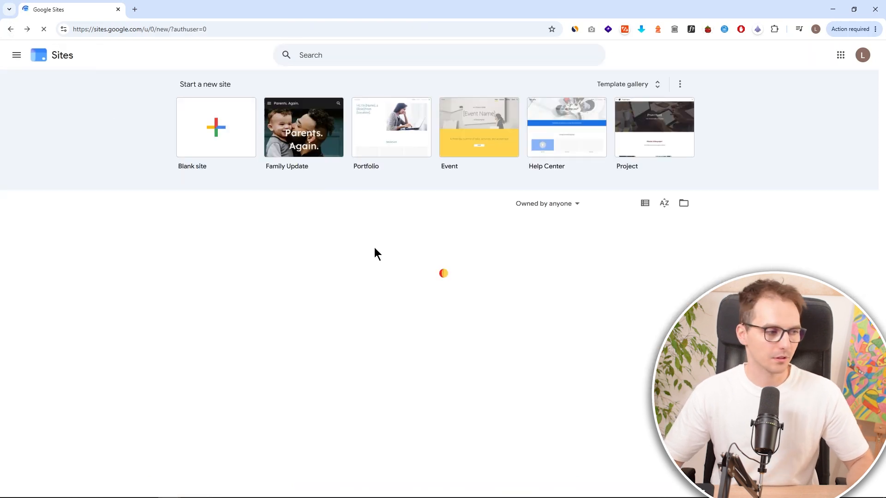
pyautogui.click(203, 286)
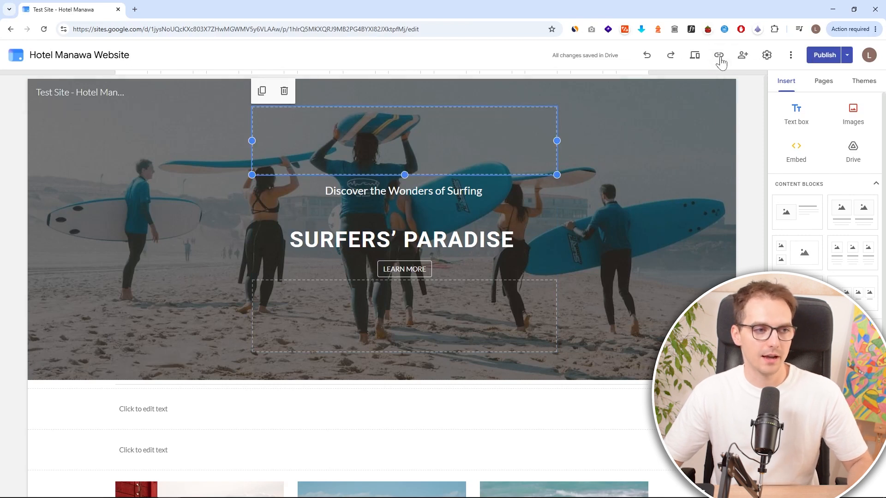
pyautogui.click(719, 55)
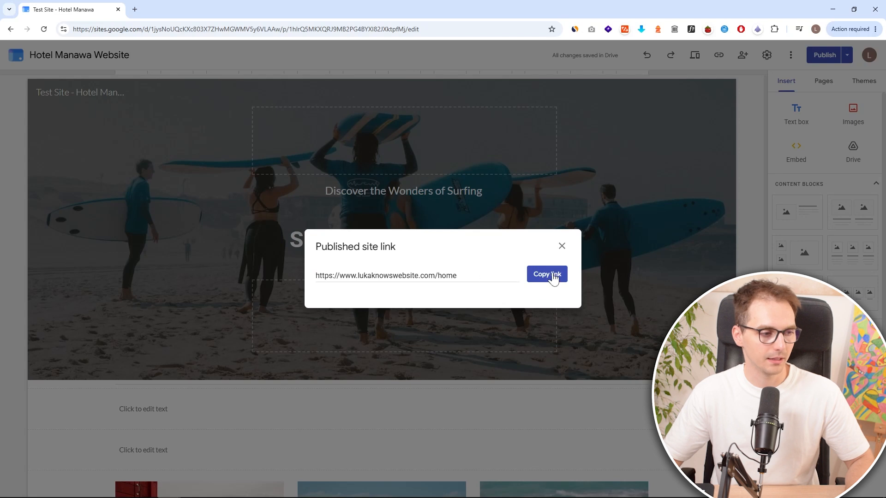
pyautogui.click(553, 275)
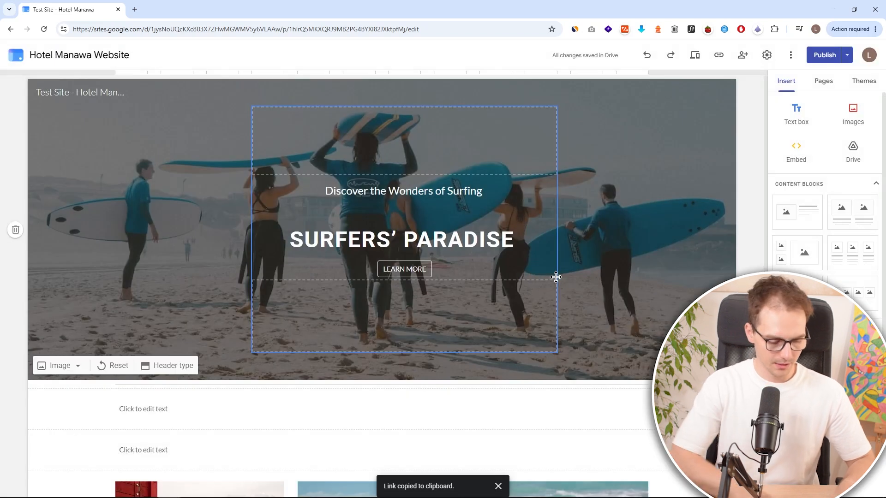
pyautogui.hotkey('ctrl', 'shift', 'n')
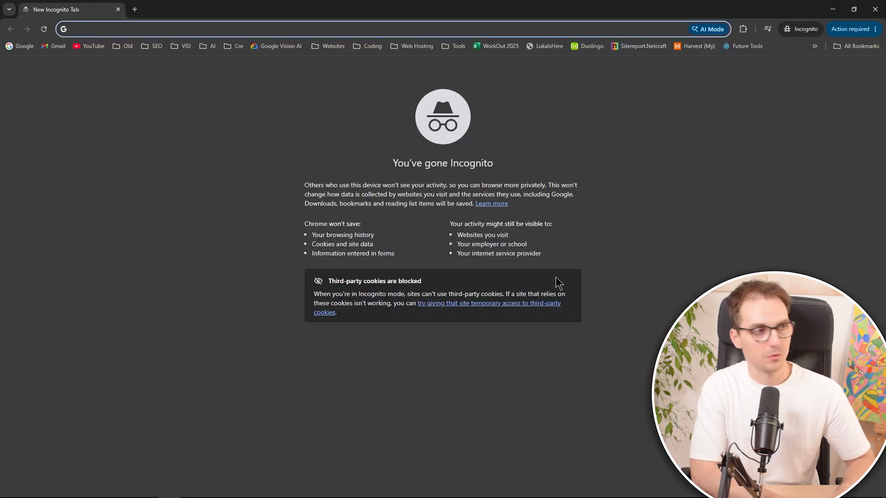
pyautogui.hotkey('ctrl', 'v')
pyautogui.press('Return')
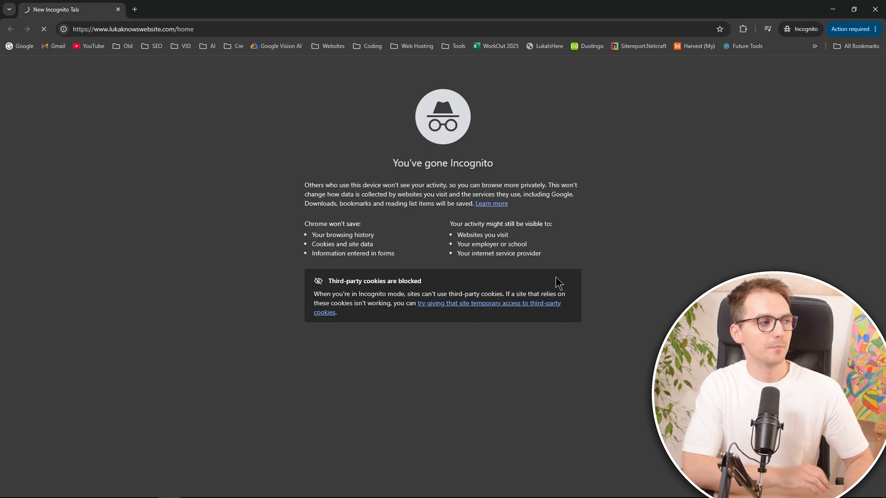
pyautogui.scroll(-3, 469, 256)
pyautogui.scroll(3, 496, 273)
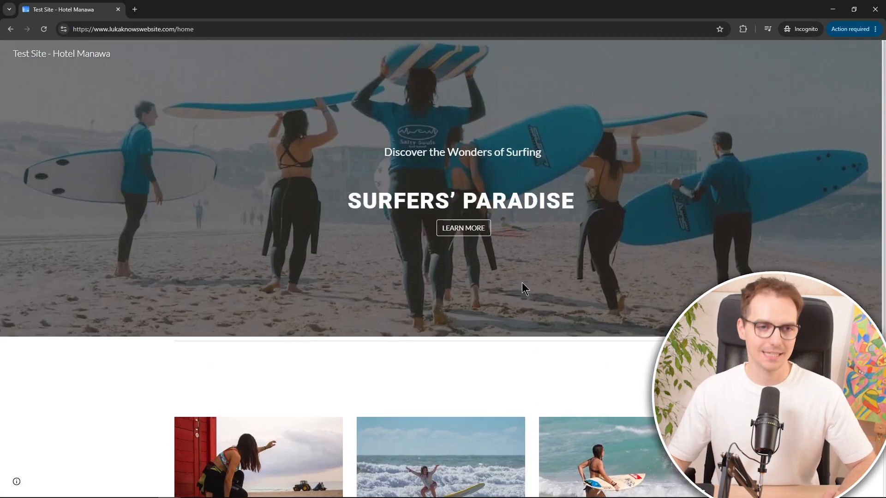